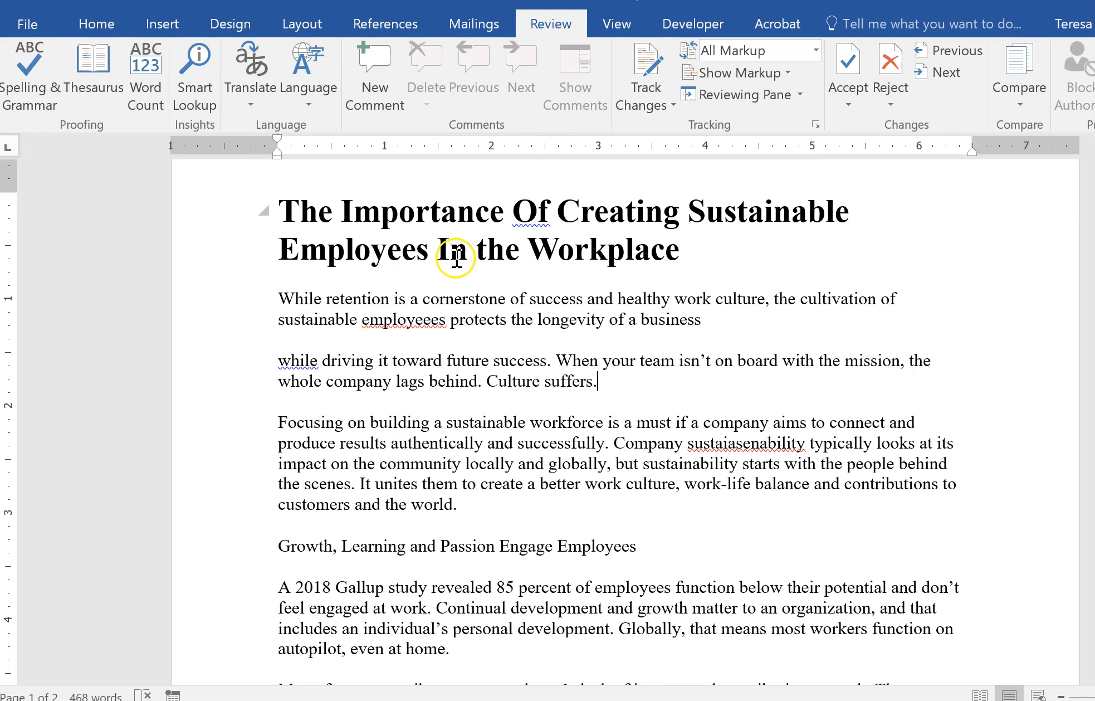
- Turn on Track Changes and correct "Of" to "of" in the document title
{"action": "left_click", "coordinate": [646, 62]}
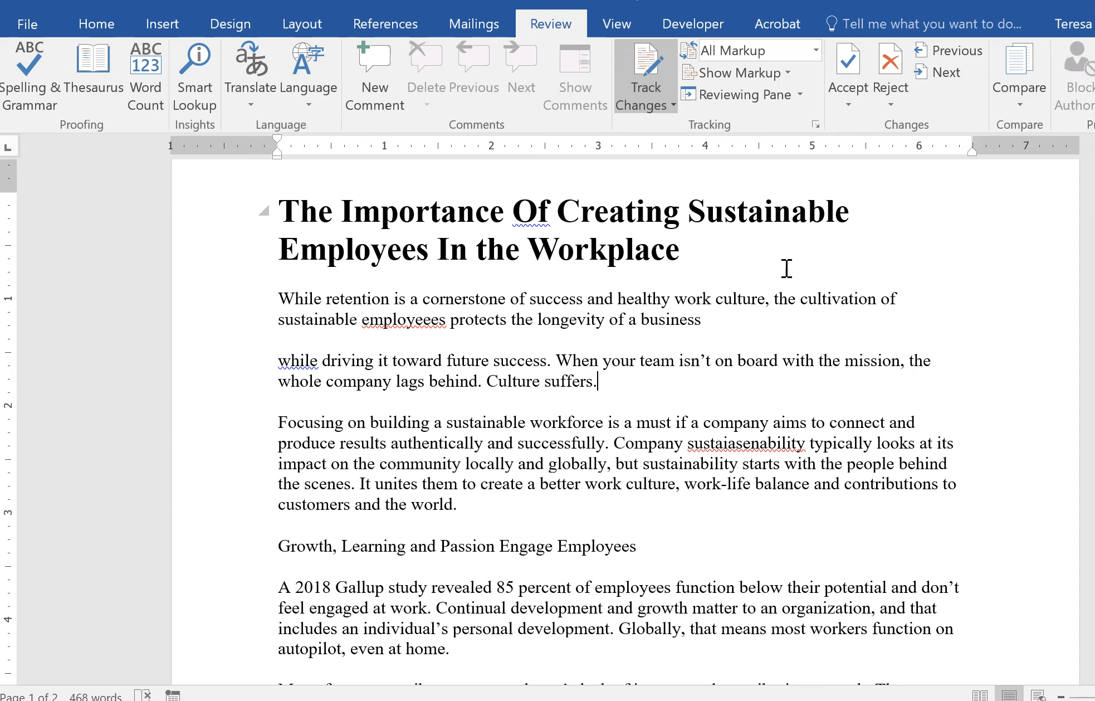
{"action": "left_click", "coordinate": [529, 211]}
{"action": "right_click", "coordinate": [518, 213]}
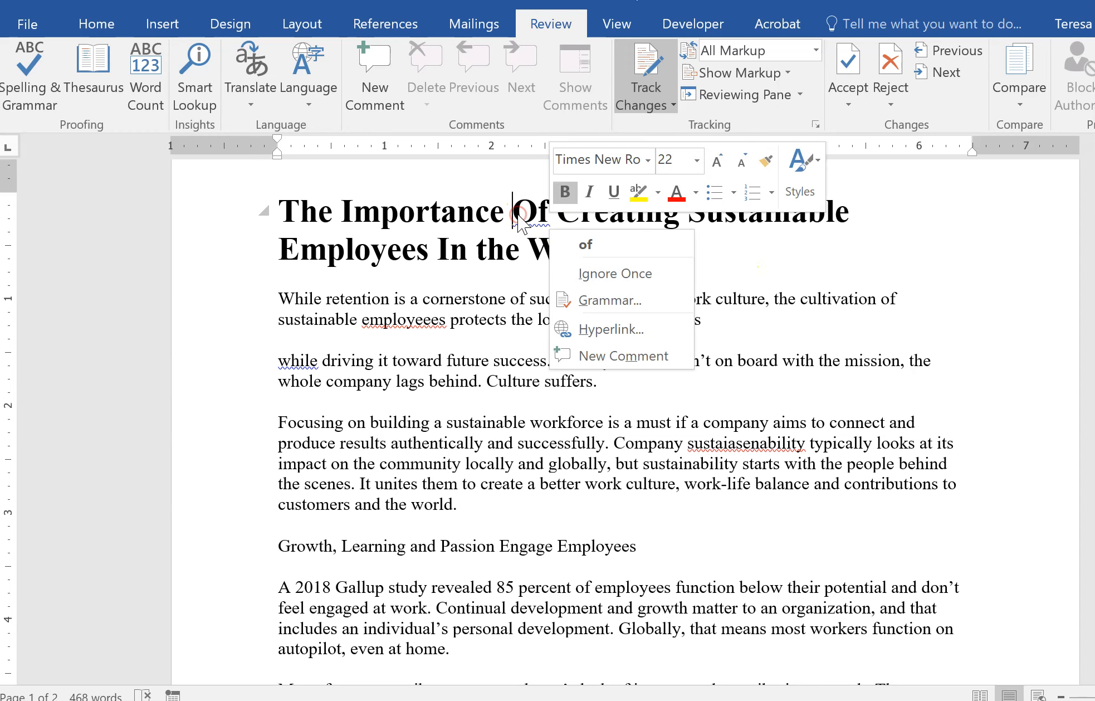
{"action": "left_click", "coordinate": [582, 240]}
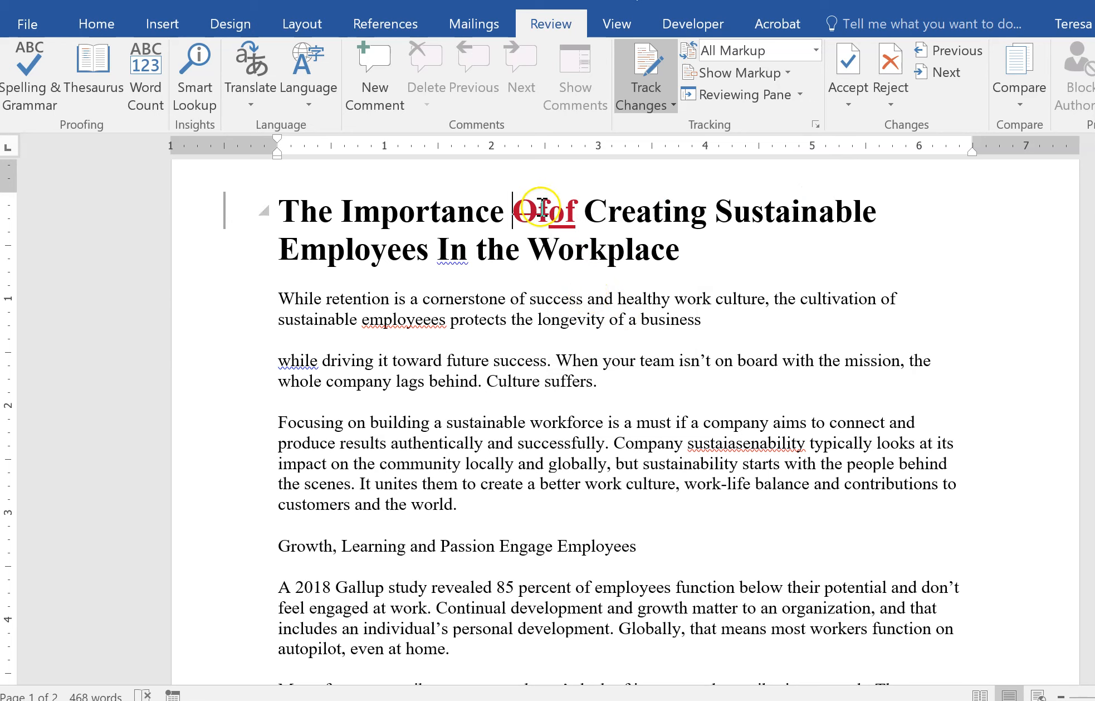
- Correct "In" to "in" in the title and "employeees" to "employees" in the first paragraph, using the proofing suggestions
{"action": "left_click", "coordinate": [456, 246]}
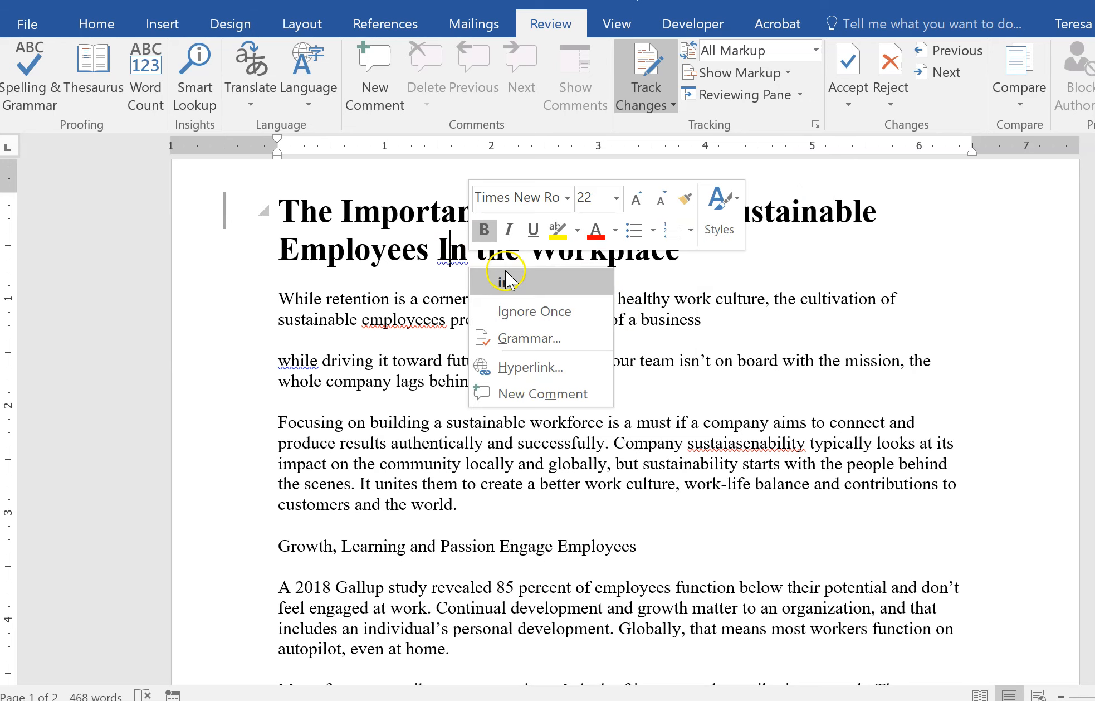
{"action": "left_click", "coordinate": [505, 281]}
{"action": "right_click", "coordinate": [405, 322]}
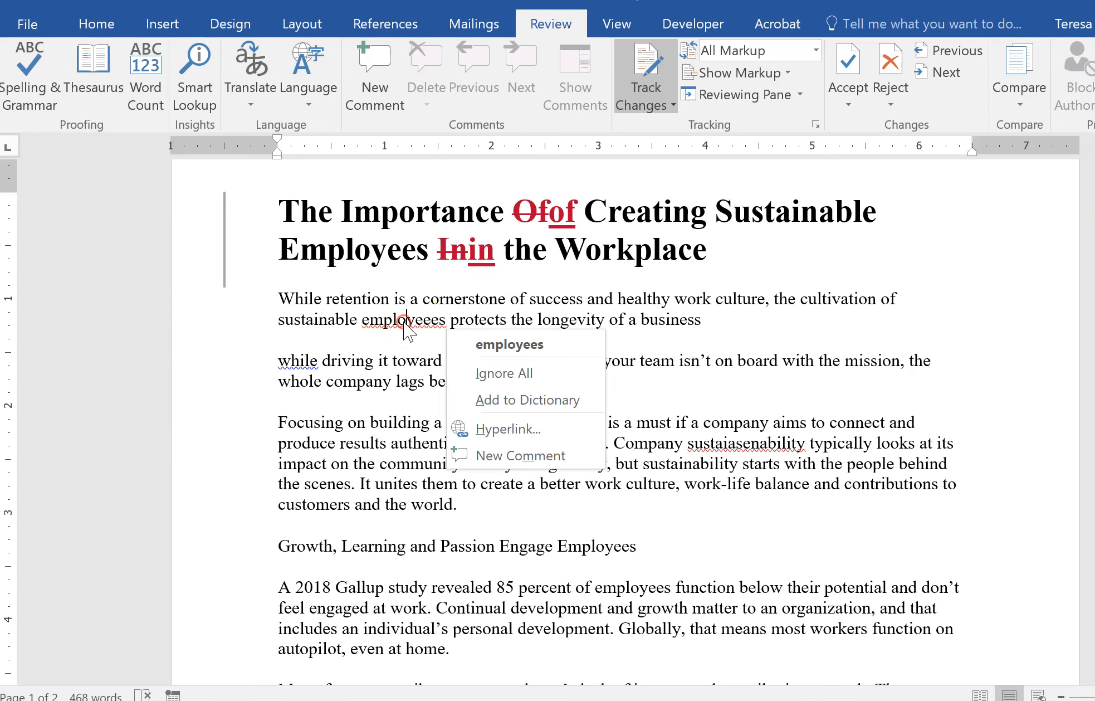
{"action": "left_click", "coordinate": [499, 344]}
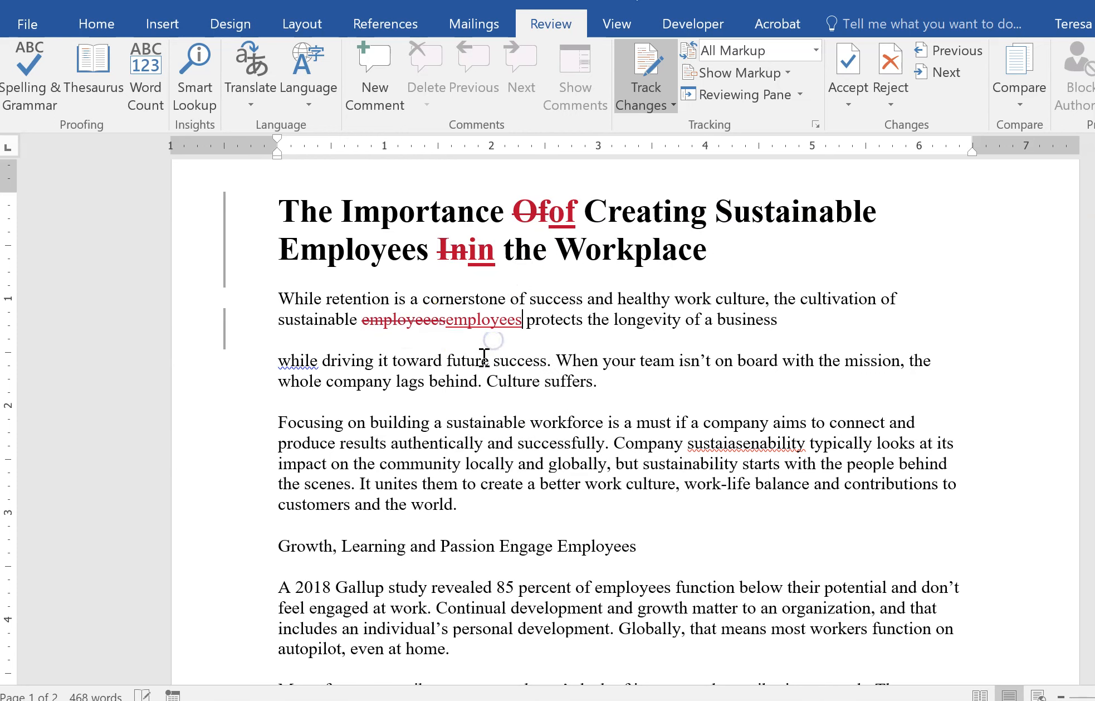
{"action": "right_click", "coordinate": [290, 362]}
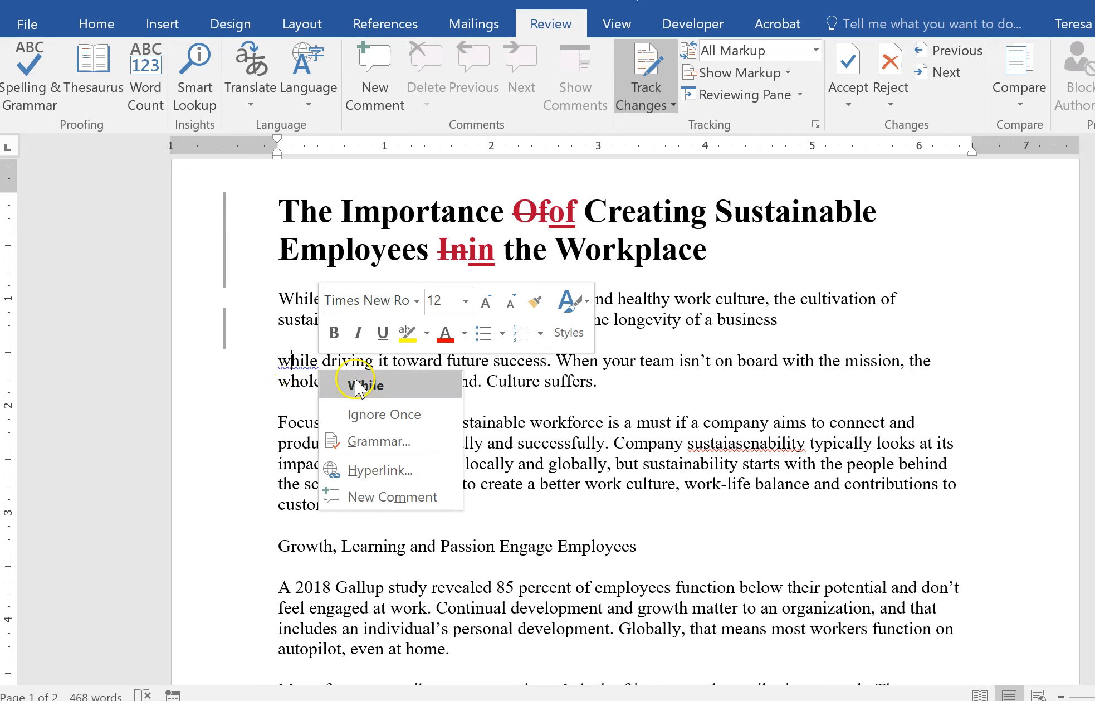
{"action": "left_click", "coordinate": [335, 385]}
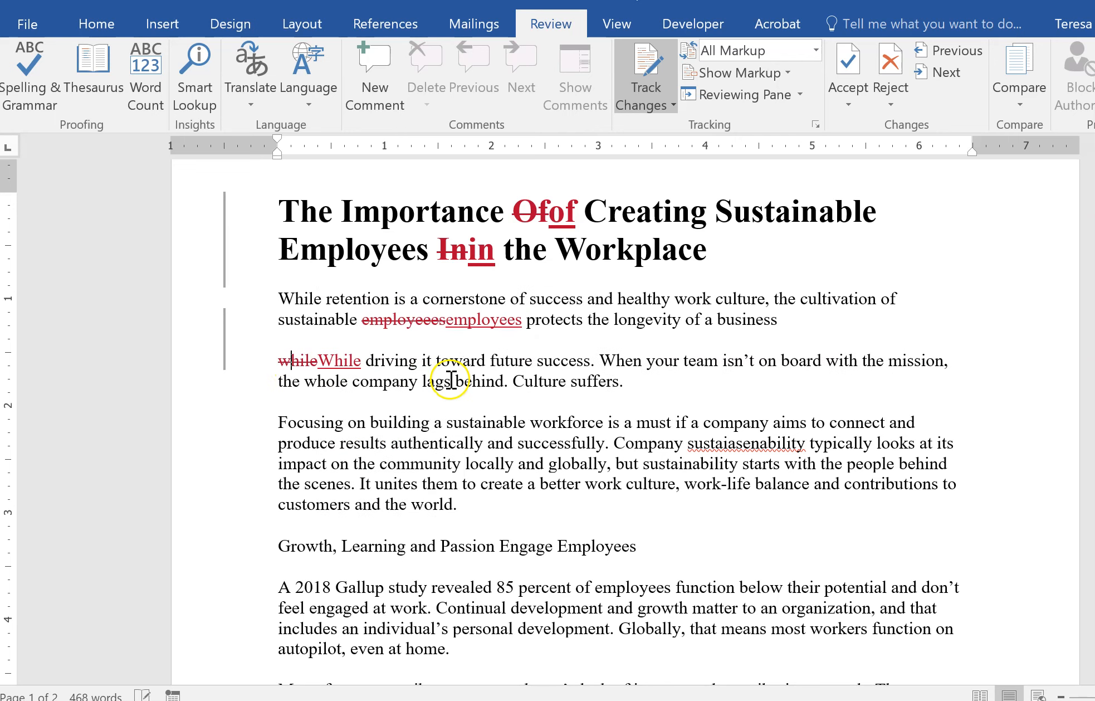
{"action": "key", "text": "ctrl+z"}
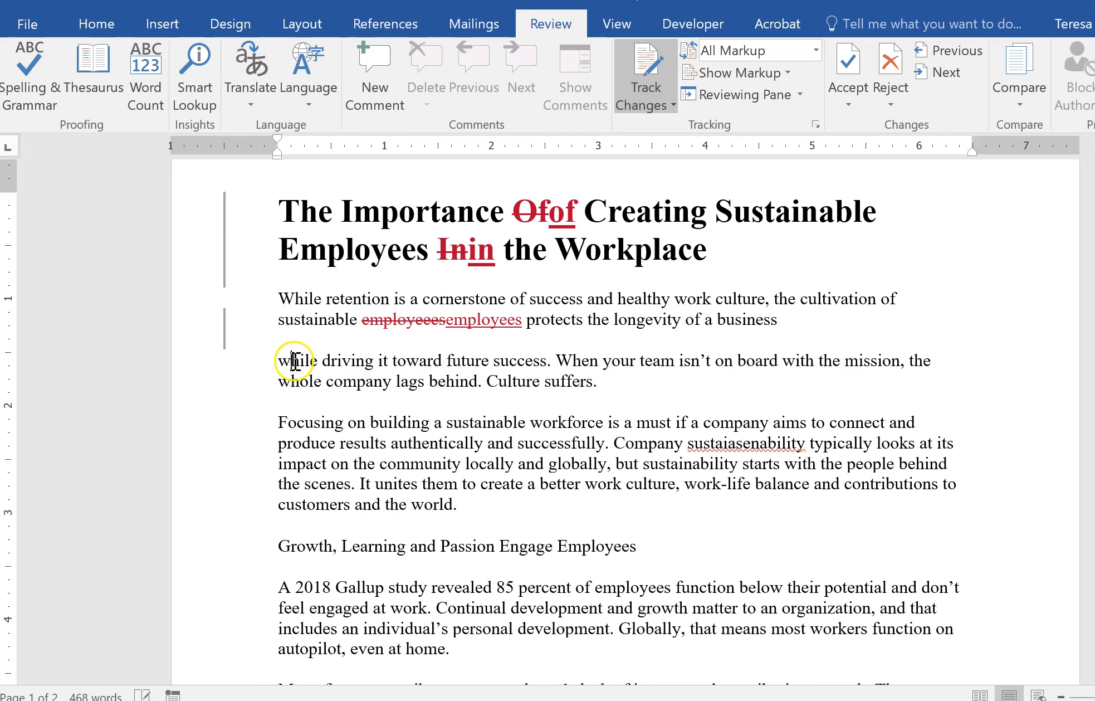
- Join the paragraph beginning "while driving it" to the preceding line ending in "business", separated by a space
{"action": "left_click", "coordinate": [282, 361]}
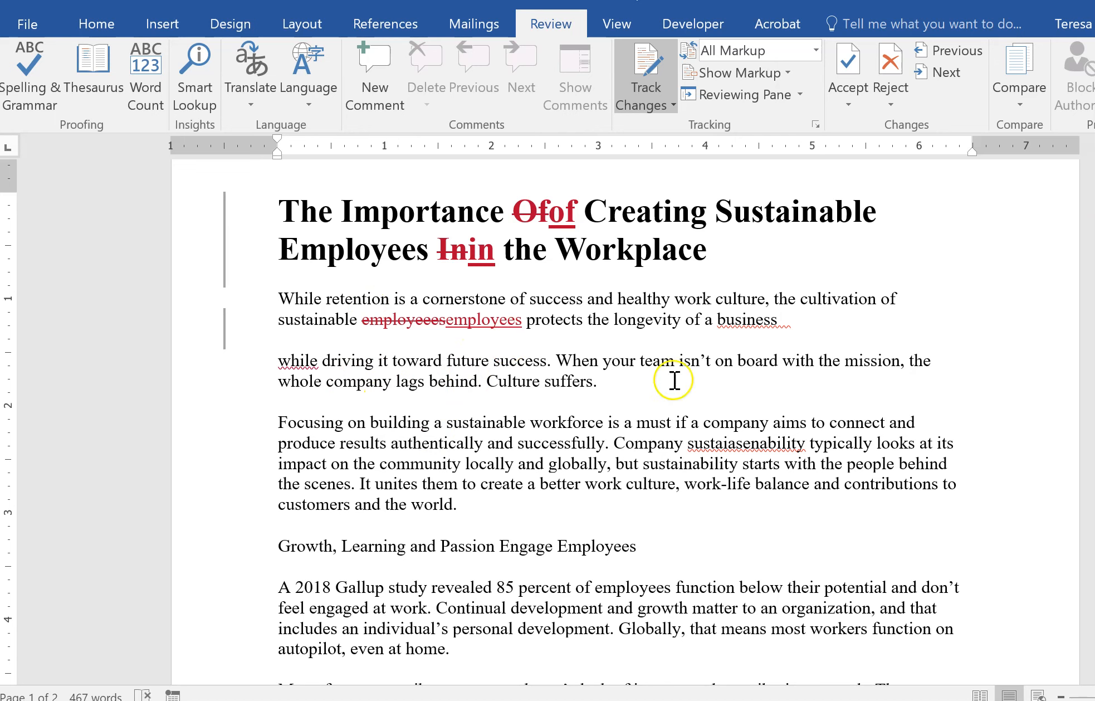
{"action": "left_click", "coordinate": [778, 320]}
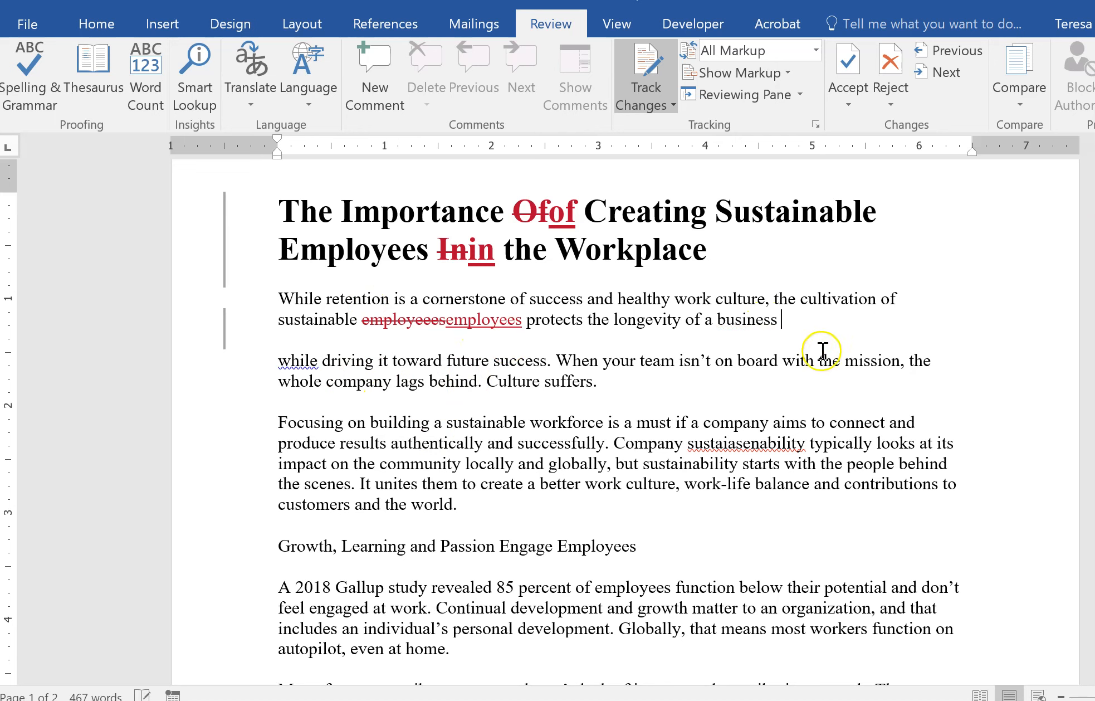
- Correct the misspelled "sustaiasenability" to "sustainability" by replacing "asen" with "n"
{"action": "right_click", "coordinate": [730, 445]}
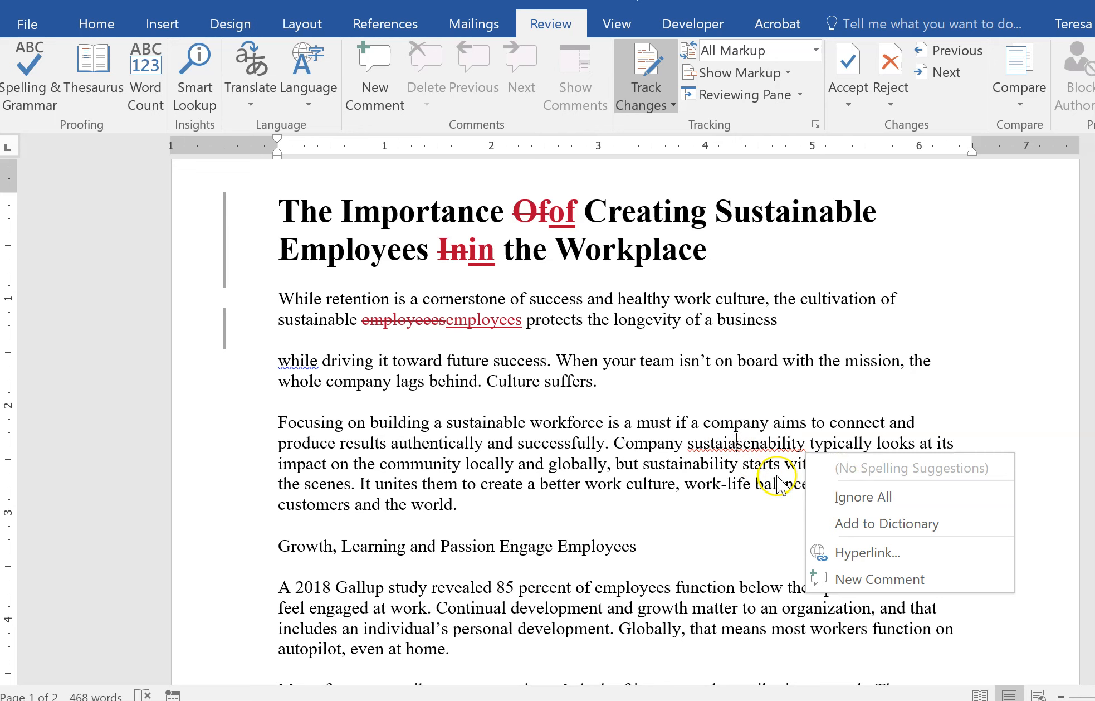
{"action": "left_click", "coordinate": [766, 454]}
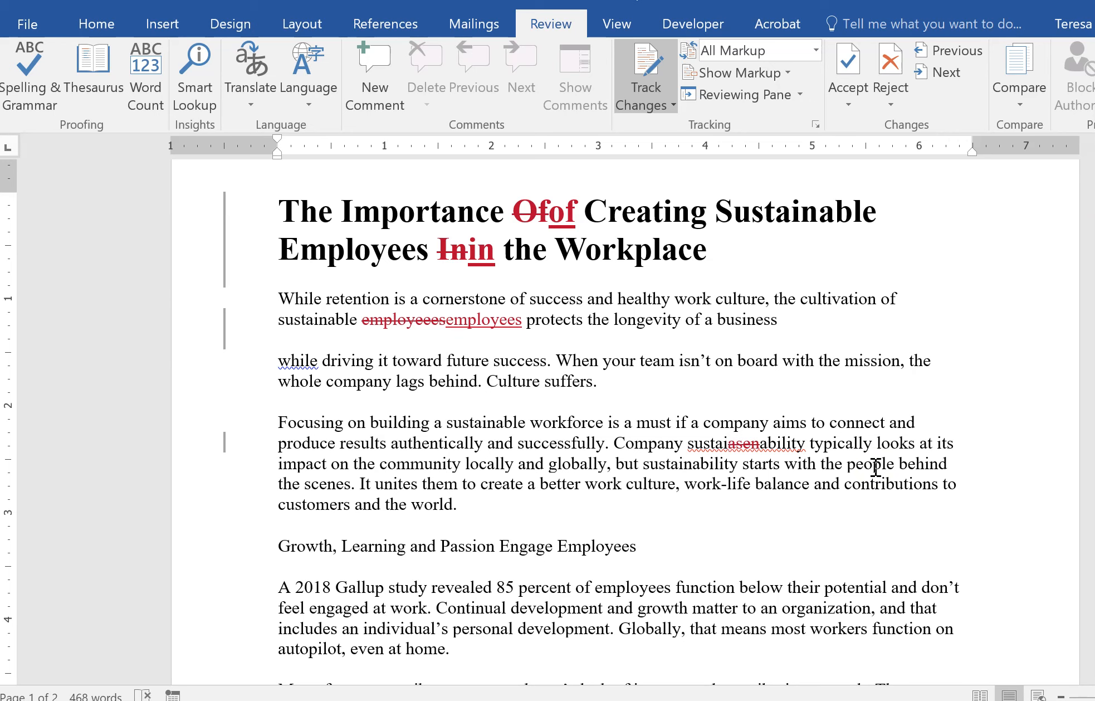
{"action": "type", "text": "n"}
{"action": "left_click", "coordinate": [685, 483]}
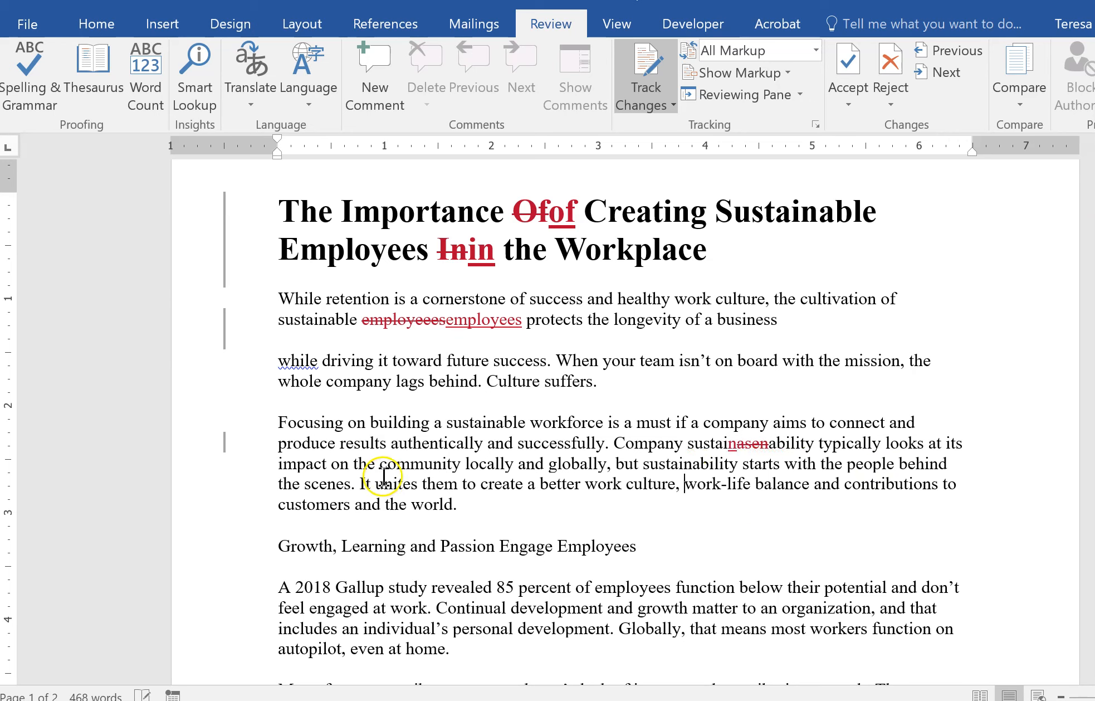
- Append "The information provided here…." to the "Focusing on building" paragraph and delete its sentence beginning with "Company"
{"action": "left_click", "coordinate": [507, 516]}
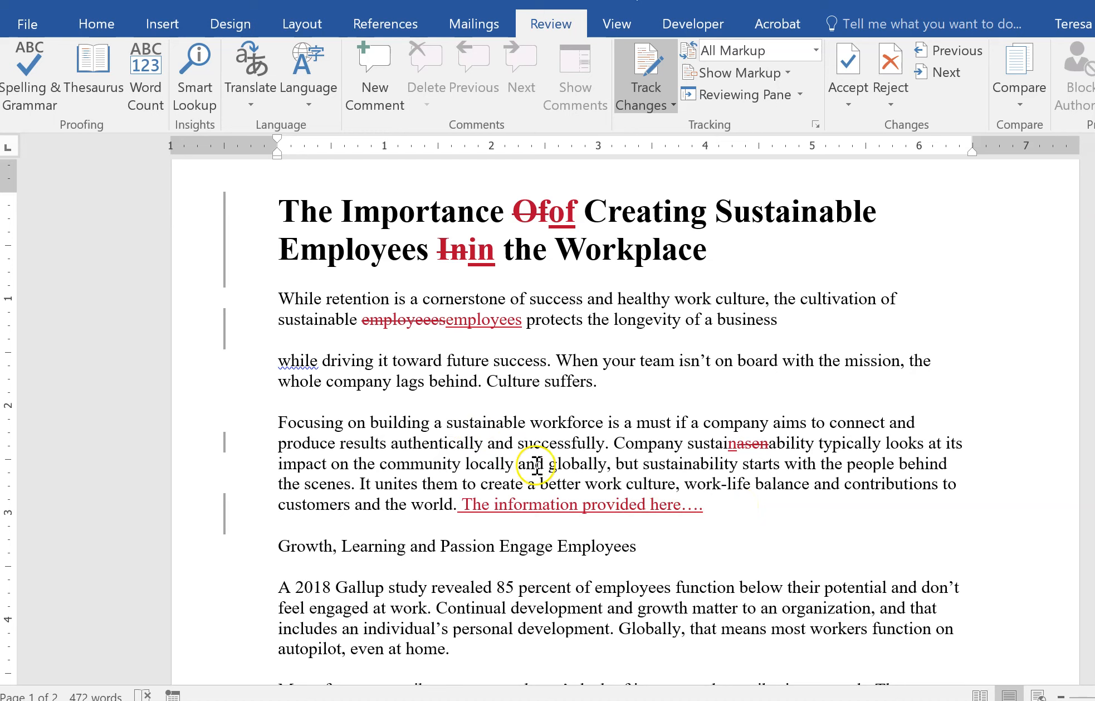
{"action": "left_click_drag", "start_coordinate": [613, 443], "coordinate": [355, 490]}
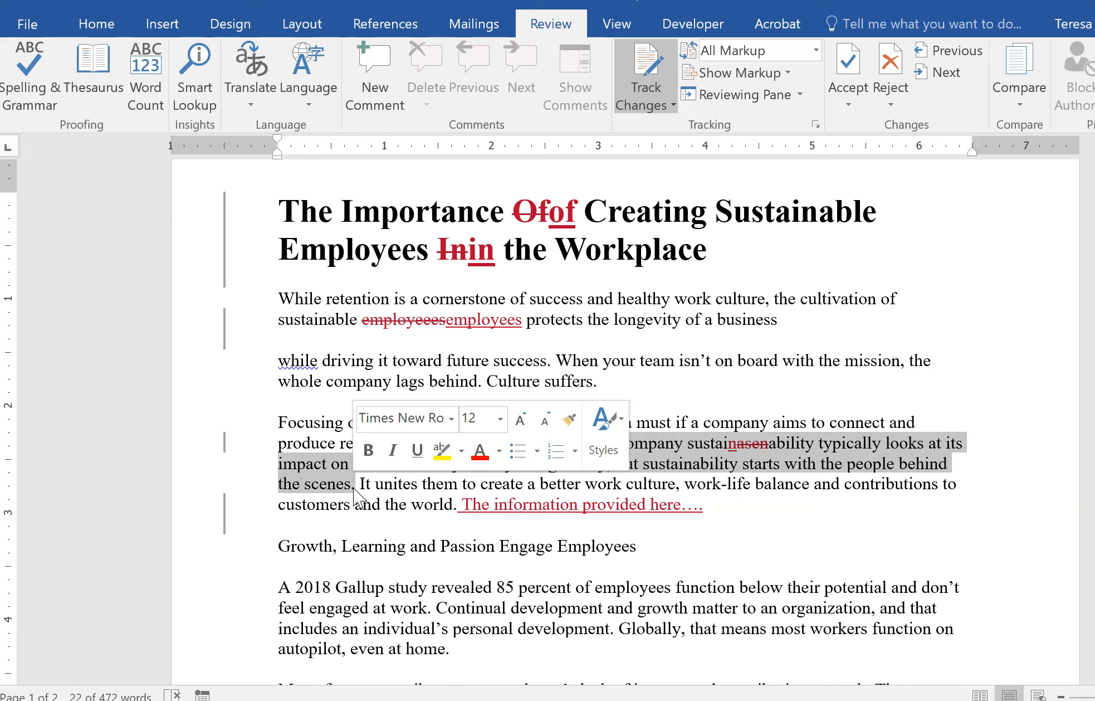
{"action": "key", "text": "Delete"}
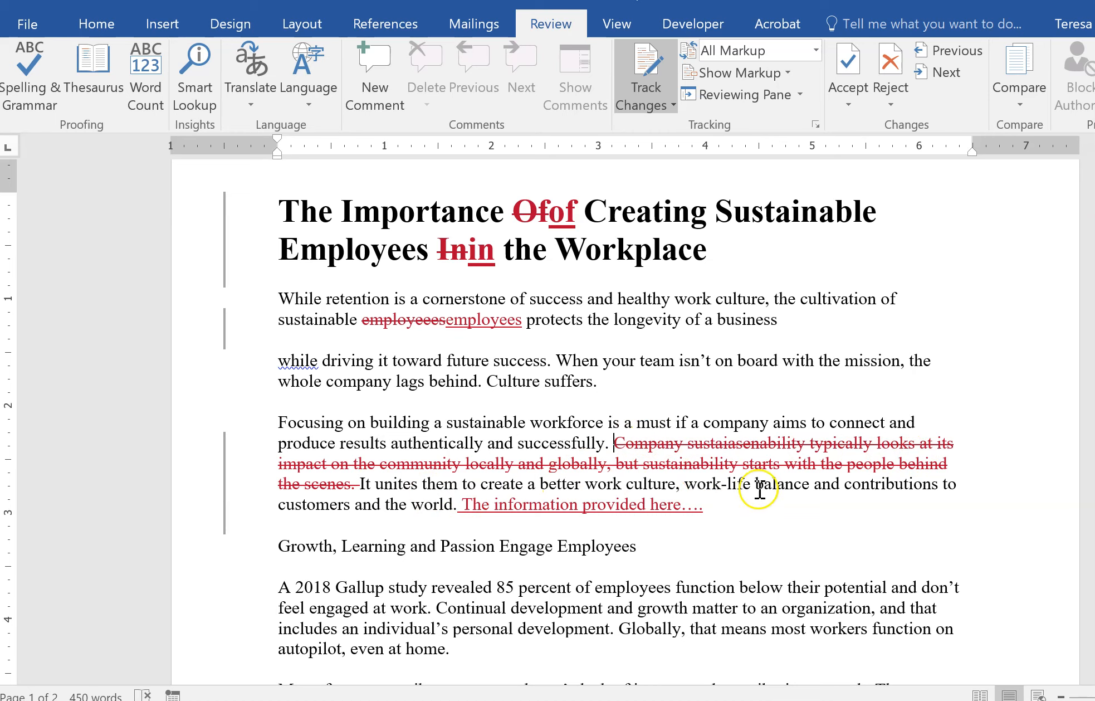
- Make the subheading "Growth, Learning and Passion Engage Employees" bold
{"action": "left_click_drag", "start_coordinate": [665, 545], "coordinate": [276, 547]}
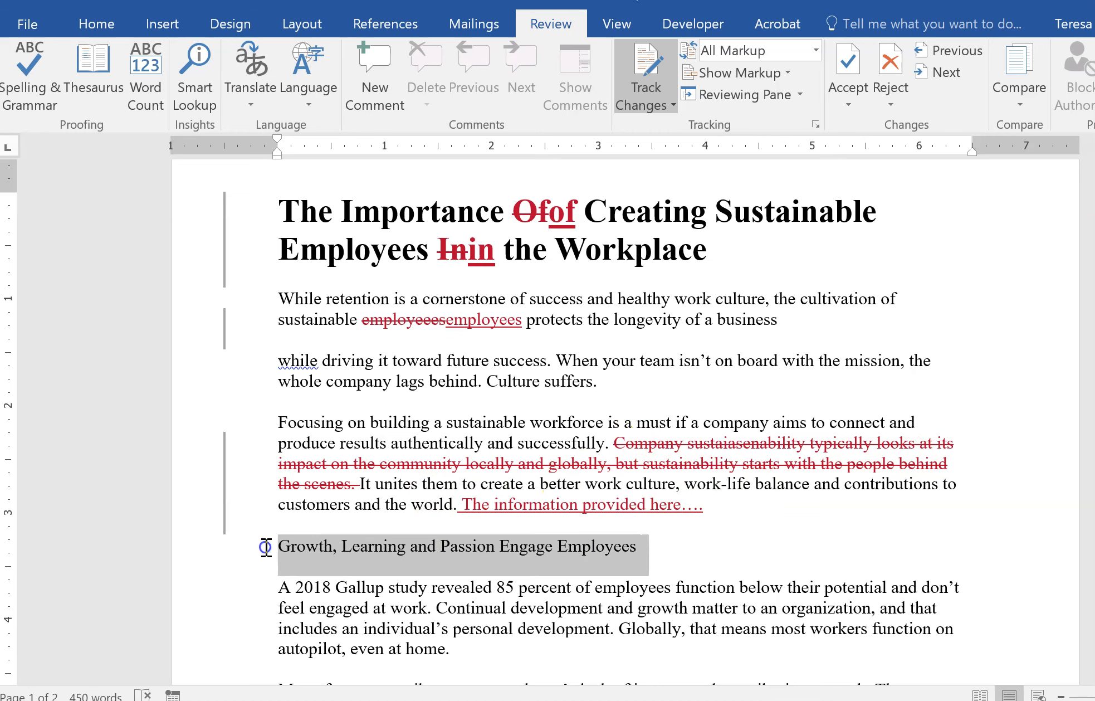
{"action": "key", "text": "ctrl+b"}
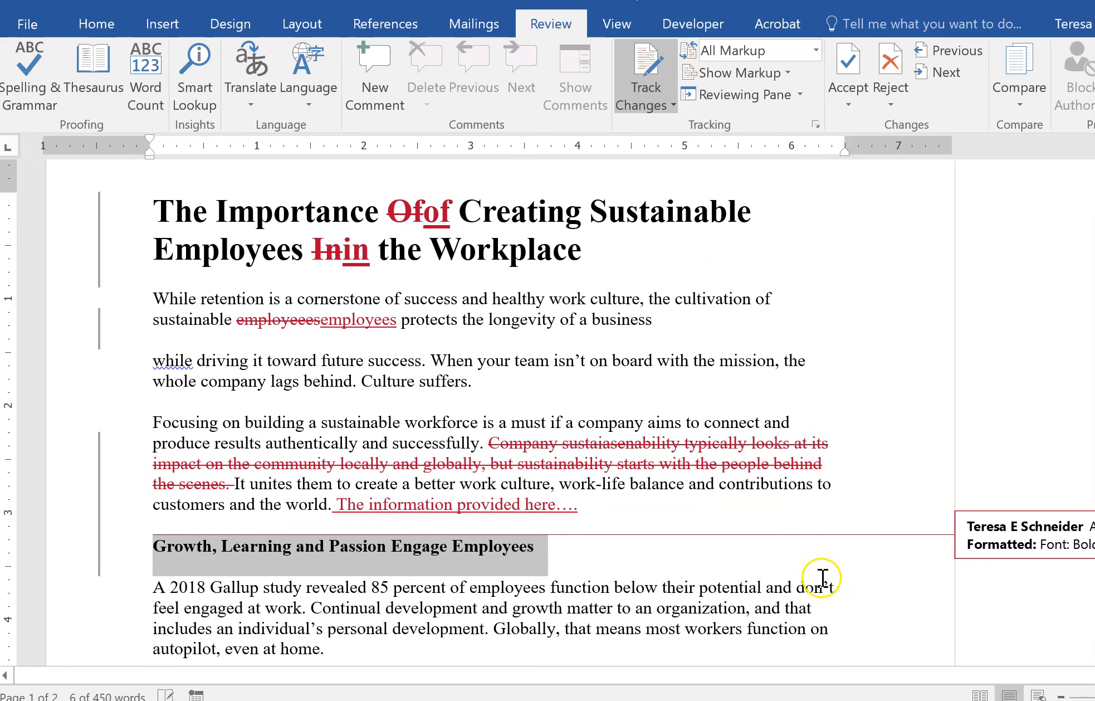
{"action": "left_click", "coordinate": [290, 553]}
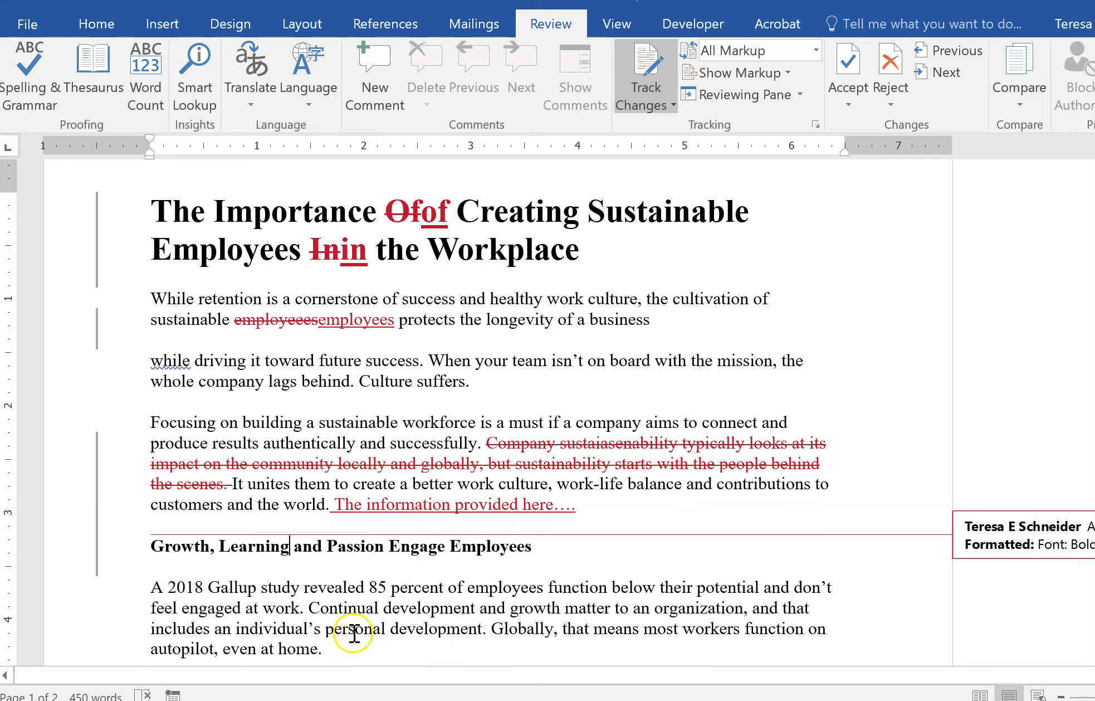
- Move the text from "When your team isn't on board" through "Culture suffers." to the end of the "Focusing on building" paragraph
{"action": "left_click_drag", "start_coordinate": [489, 381], "coordinate": [439, 371]}
{"action": "key", "text": "ctrl+c"}
{"action": "key", "text": "Delete"}
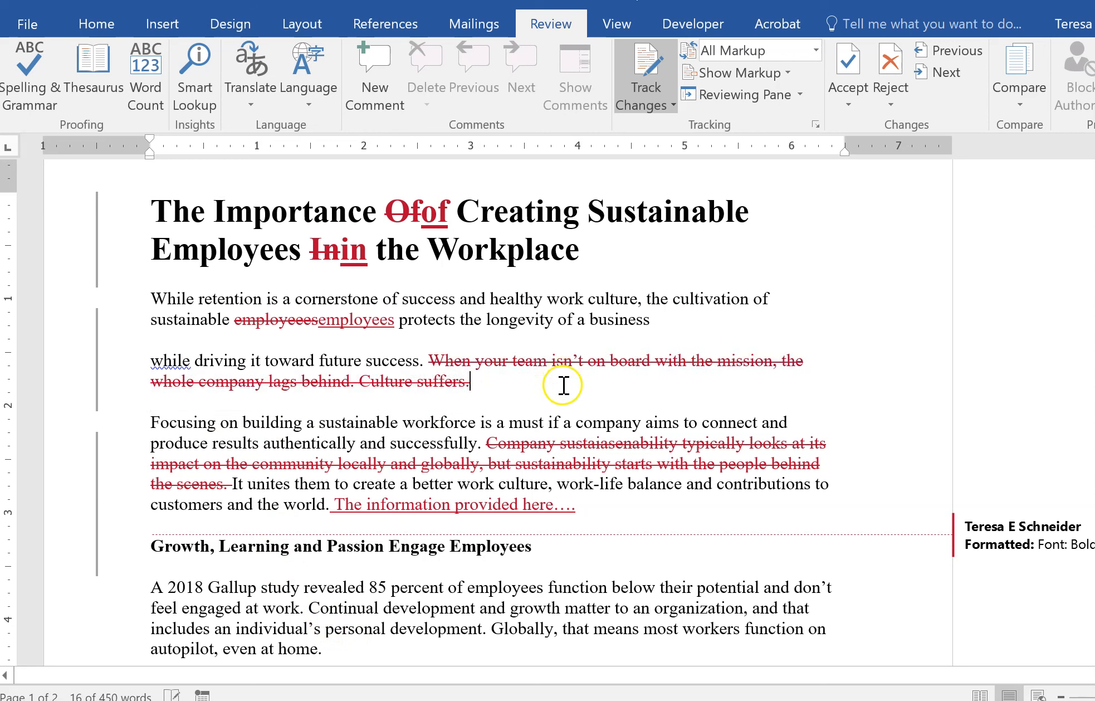
{"action": "left_click", "coordinate": [635, 513]}
{"action": "key", "text": "ctrl+v"}
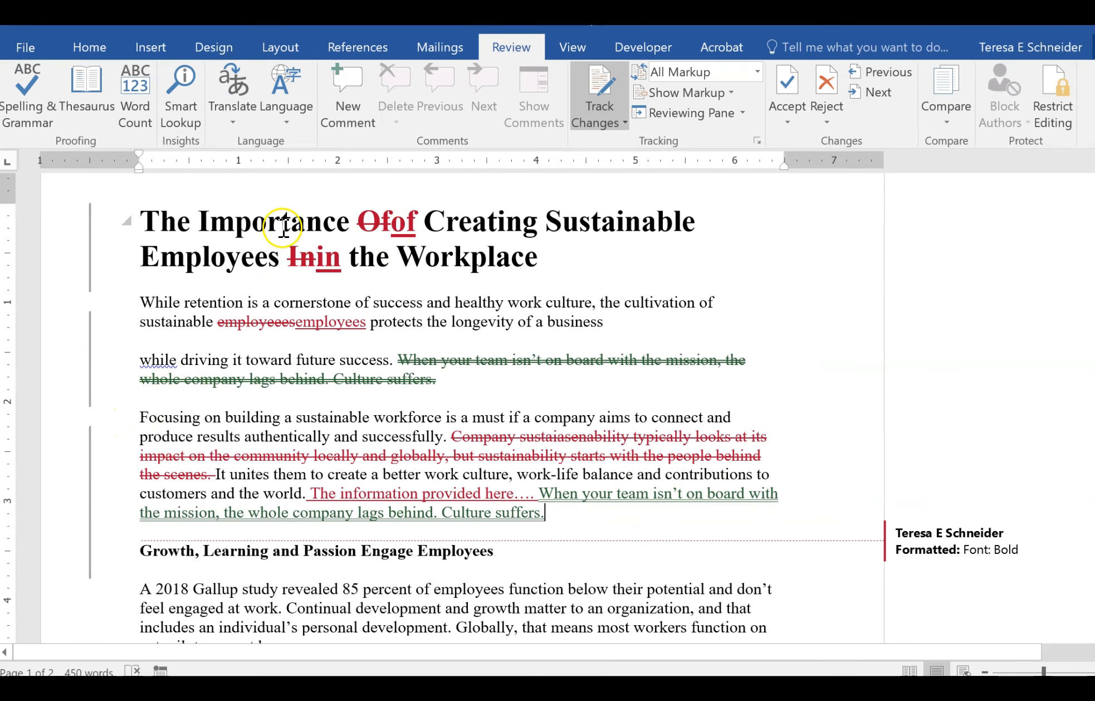
- Attach the comment "Test test test" to the words "Focusing on building a sustainable"
{"action": "left_click_drag", "start_coordinate": [134, 417], "coordinate": [363, 415]}
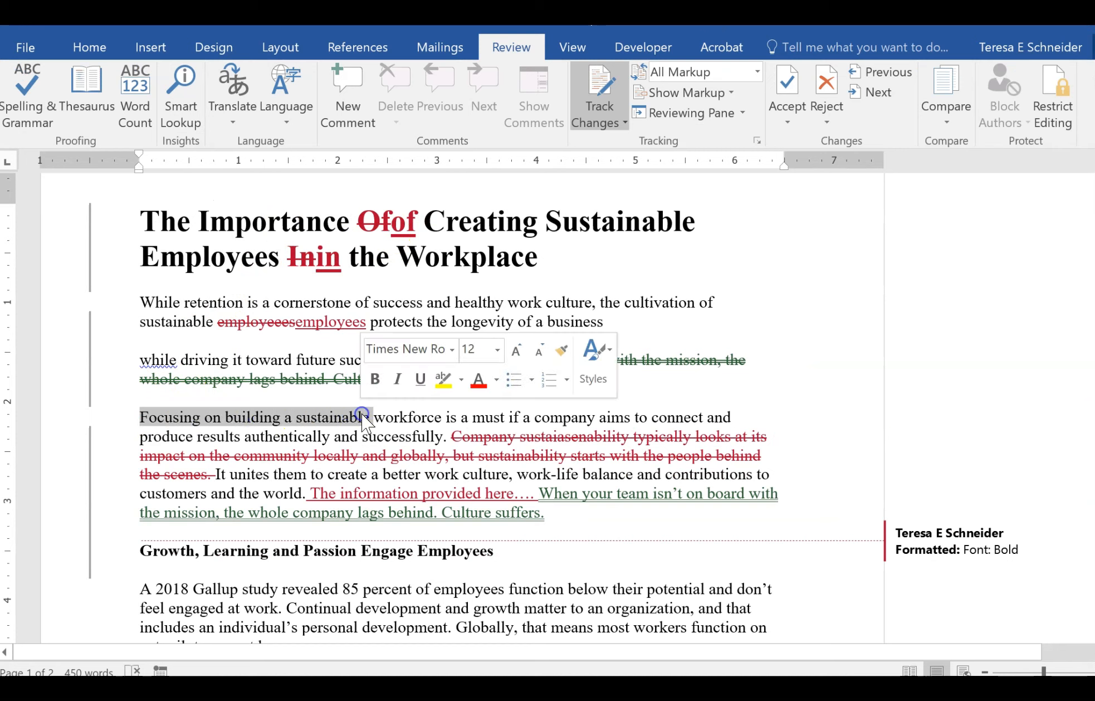
{"action": "left_click", "coordinate": [350, 104]}
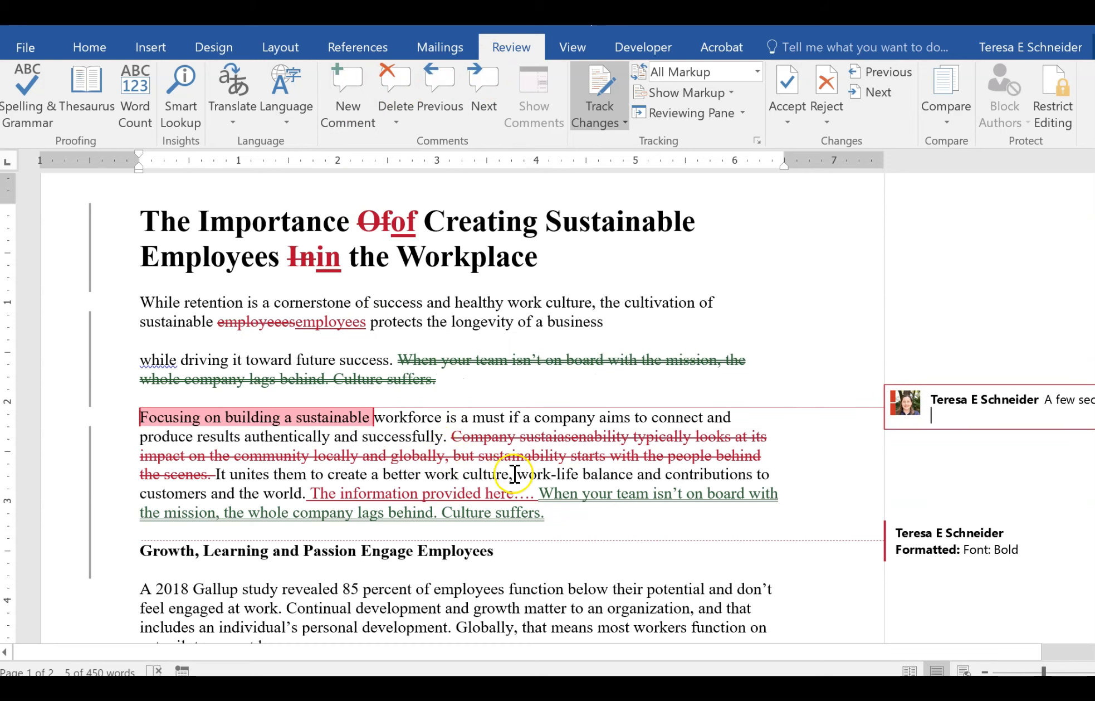
{"action": "mouse_move", "coordinate": [504, 485]}
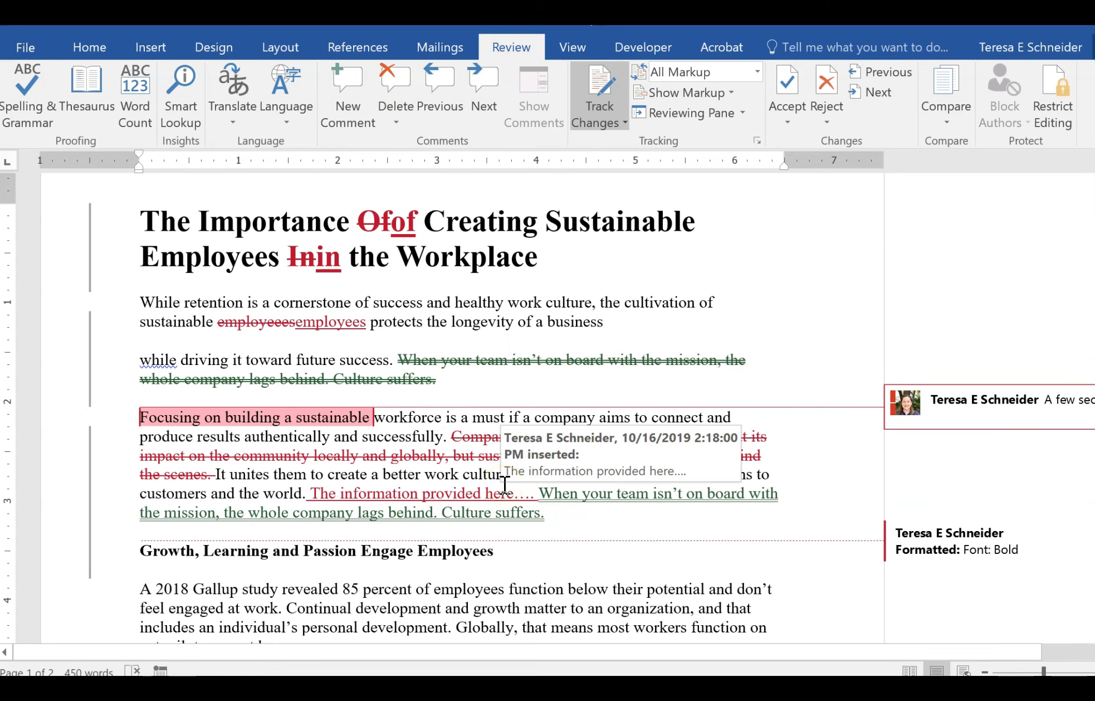
{"action": "type", "text": "Tes"}
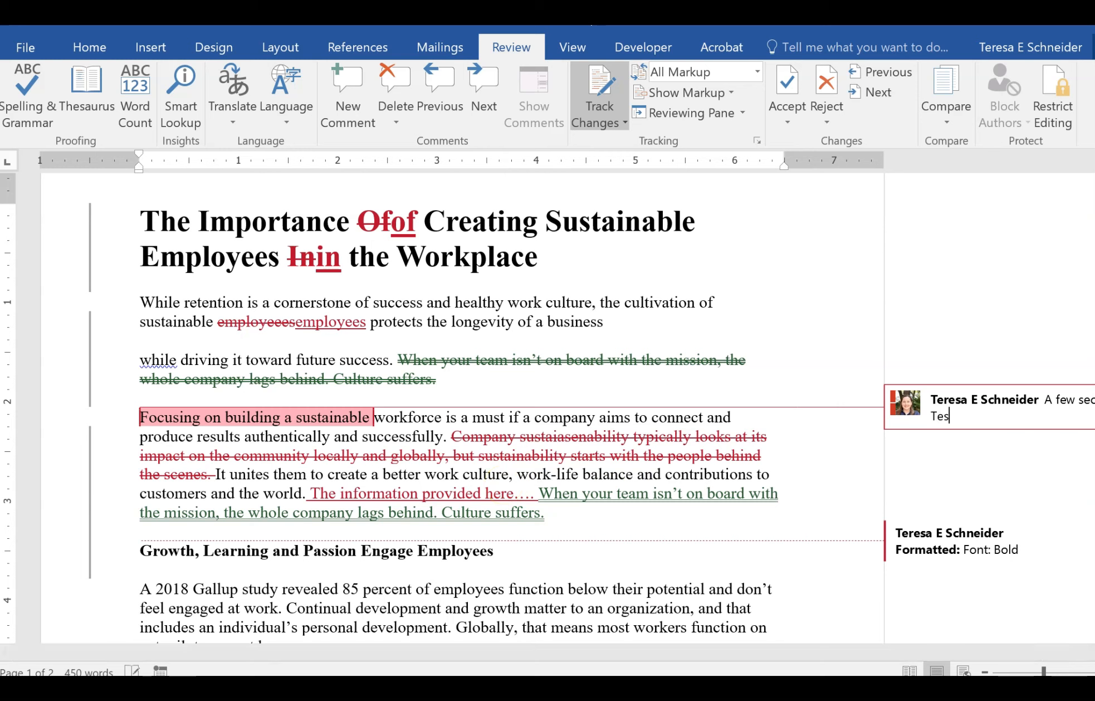
{"action": "type", "text": "t test test"}
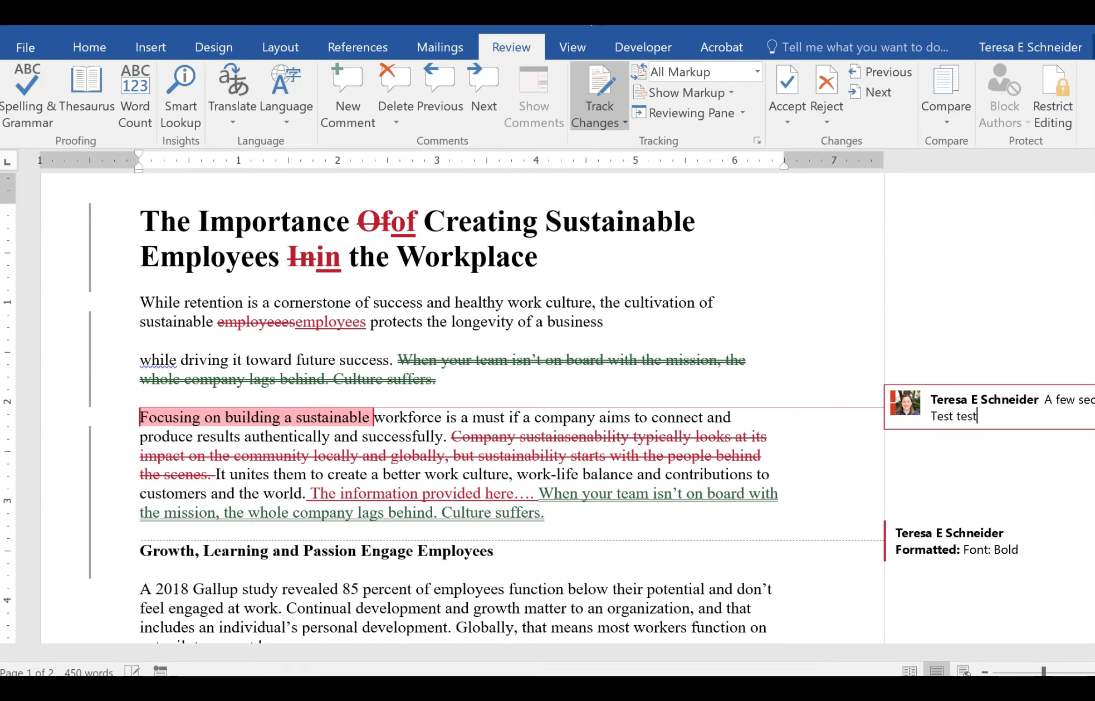
{"action": "left_click", "coordinate": [735, 439]}
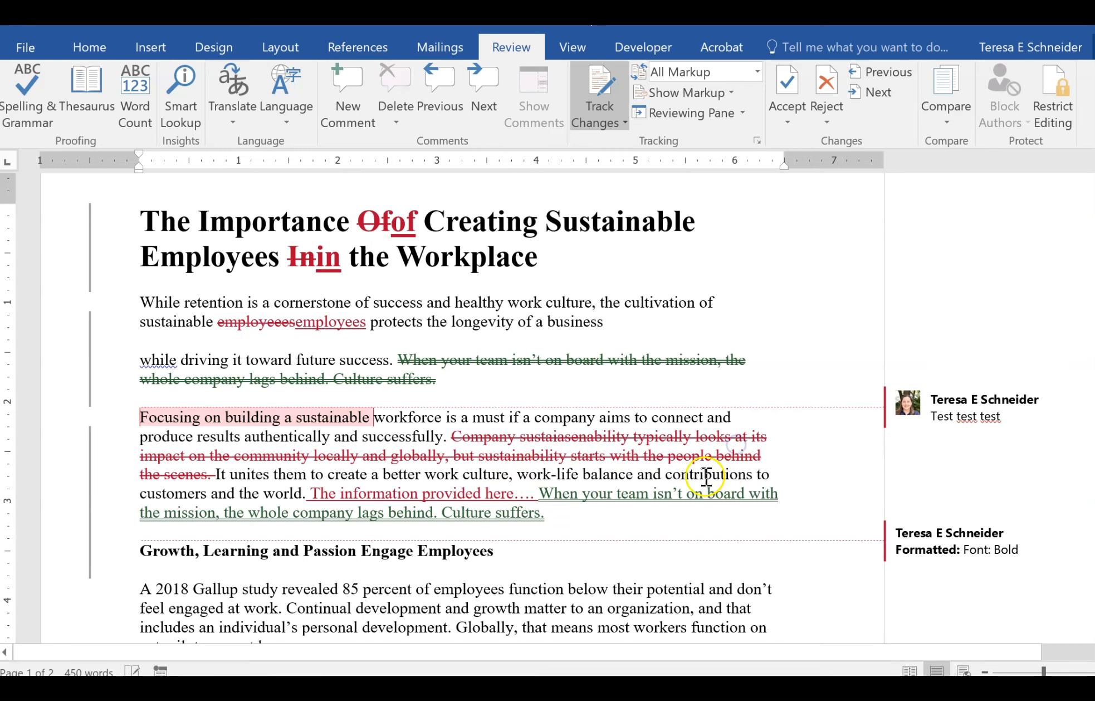
- Delete the "Test test test" comment and undo the deletion
{"action": "left_click", "coordinate": [999, 418]}
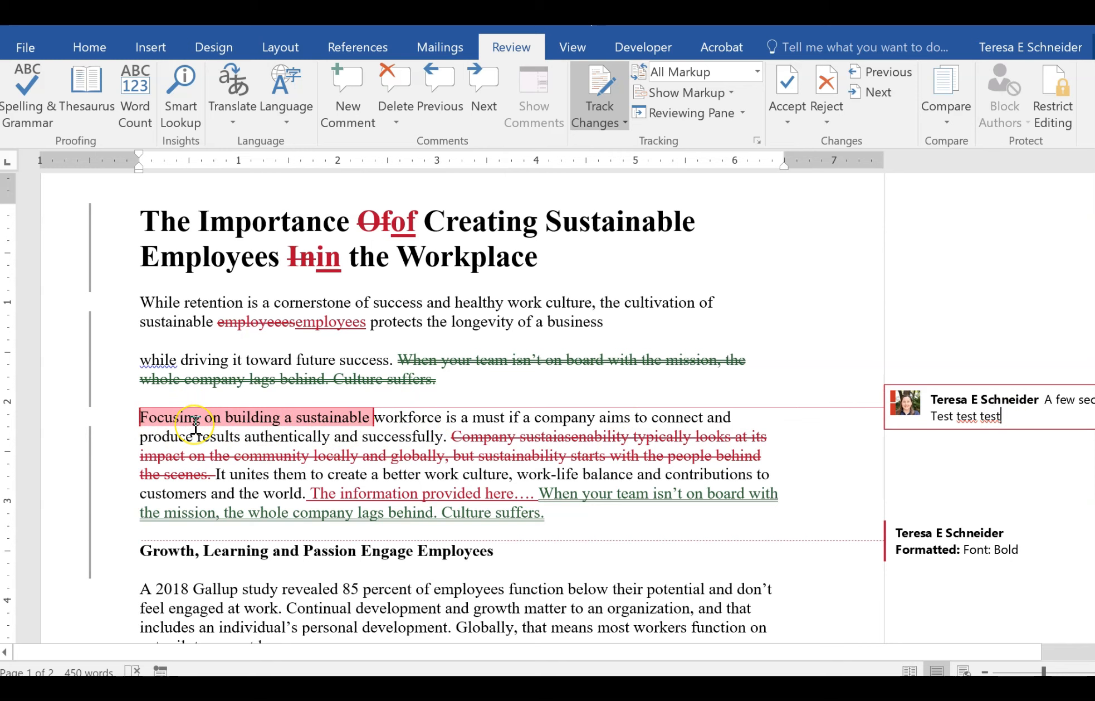
{"action": "mouse_move", "coordinate": [196, 425]}
{"action": "left_click", "coordinate": [151, 439]}
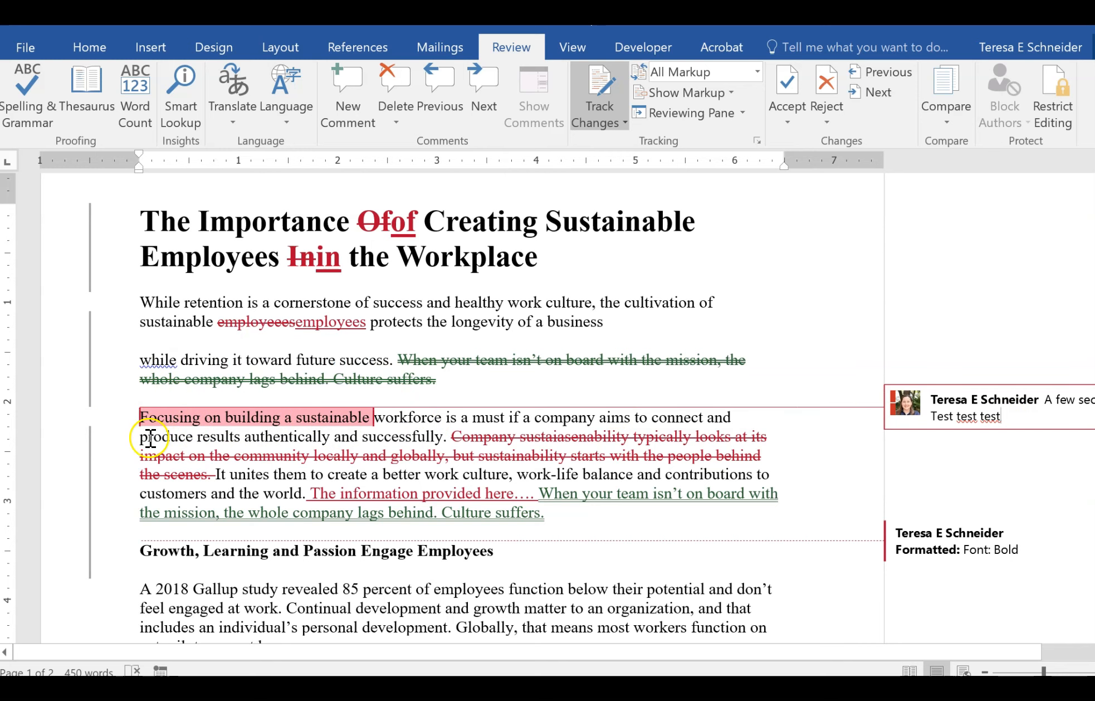
{"action": "left_click", "coordinate": [647, 411]}
{"action": "left_click", "coordinate": [934, 422]}
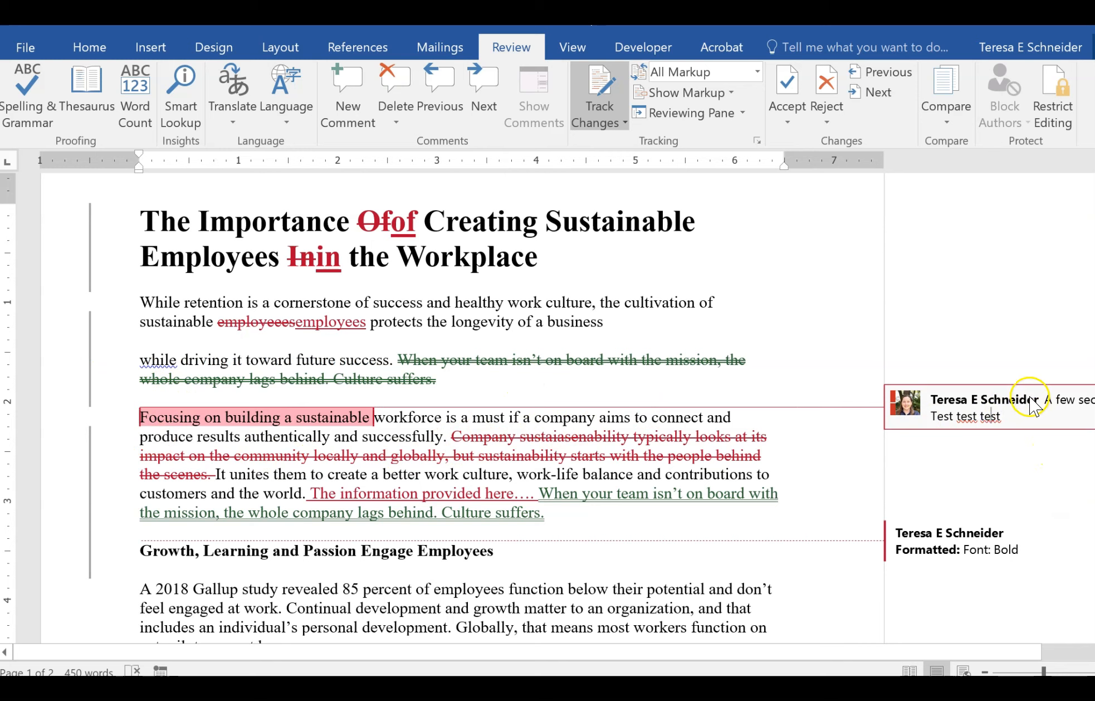
{"action": "left_click", "coordinate": [393, 81]}
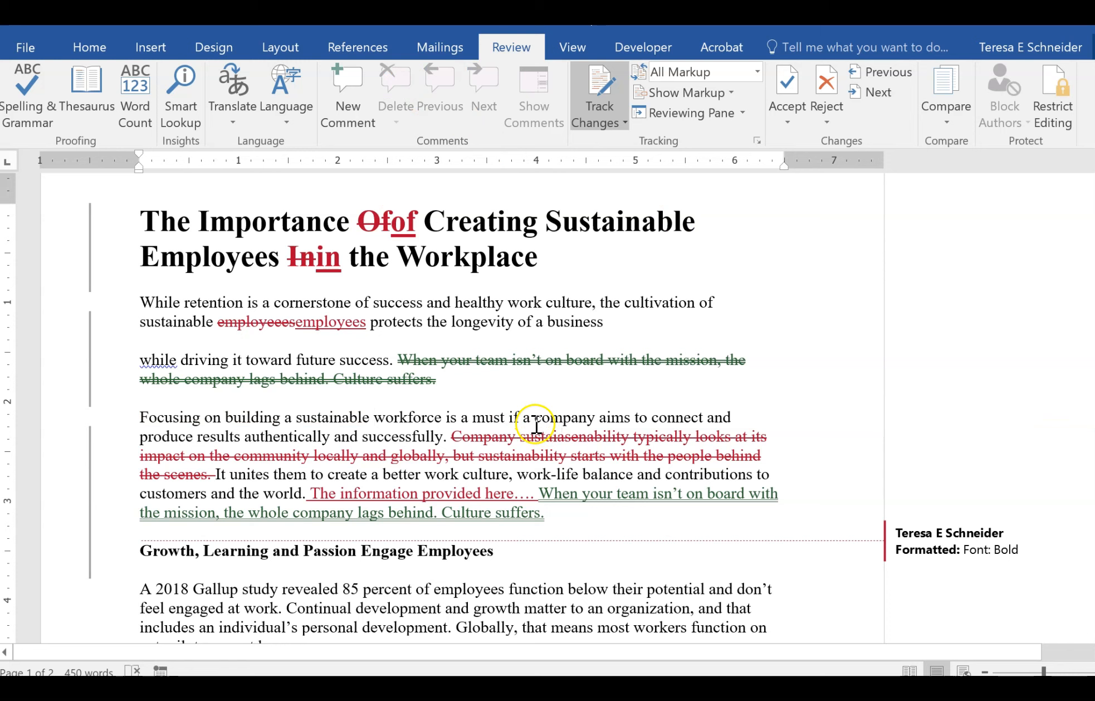
{"action": "key", "text": "ctrl+z"}
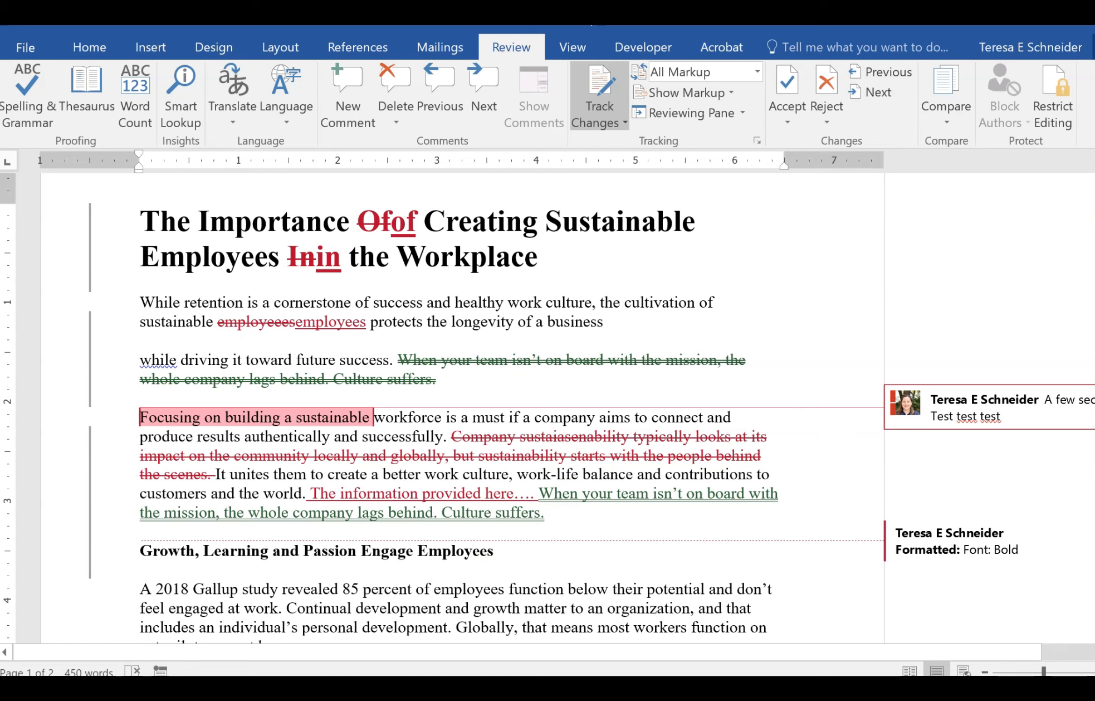
- Switch the review display to Simple Markup and return to All Markup to compare how the tracked changes are shown
{"action": "left_click", "coordinate": [757, 71]}
{"action": "left_click", "coordinate": [691, 91]}
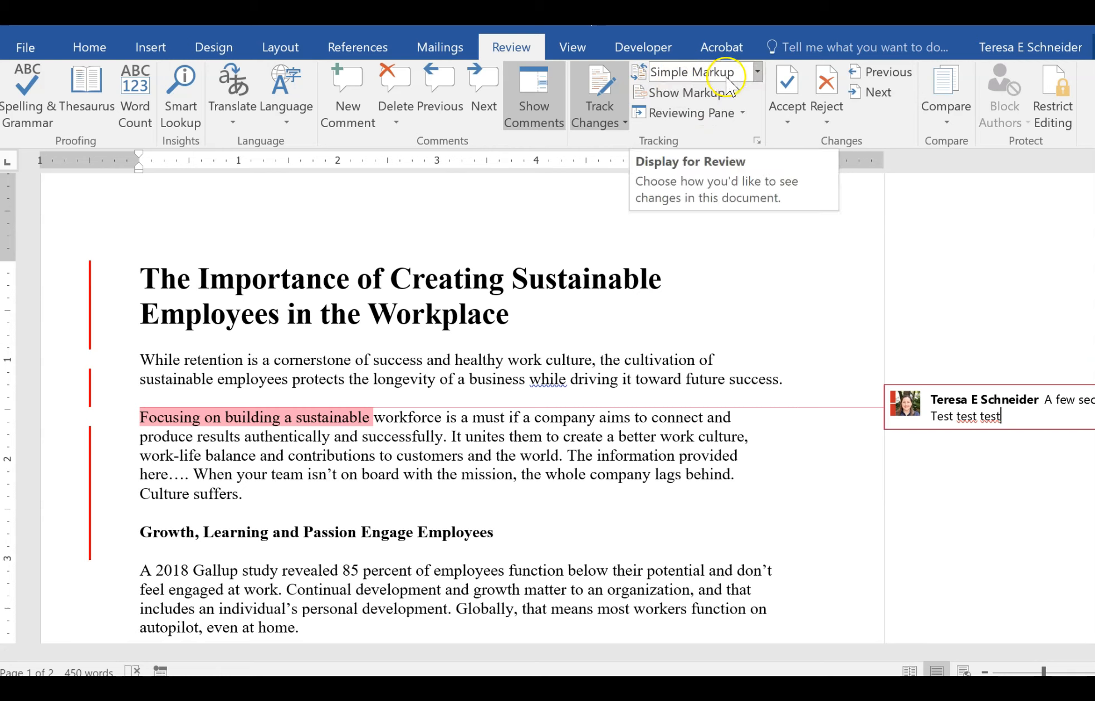
{"action": "left_click", "coordinate": [757, 72]}
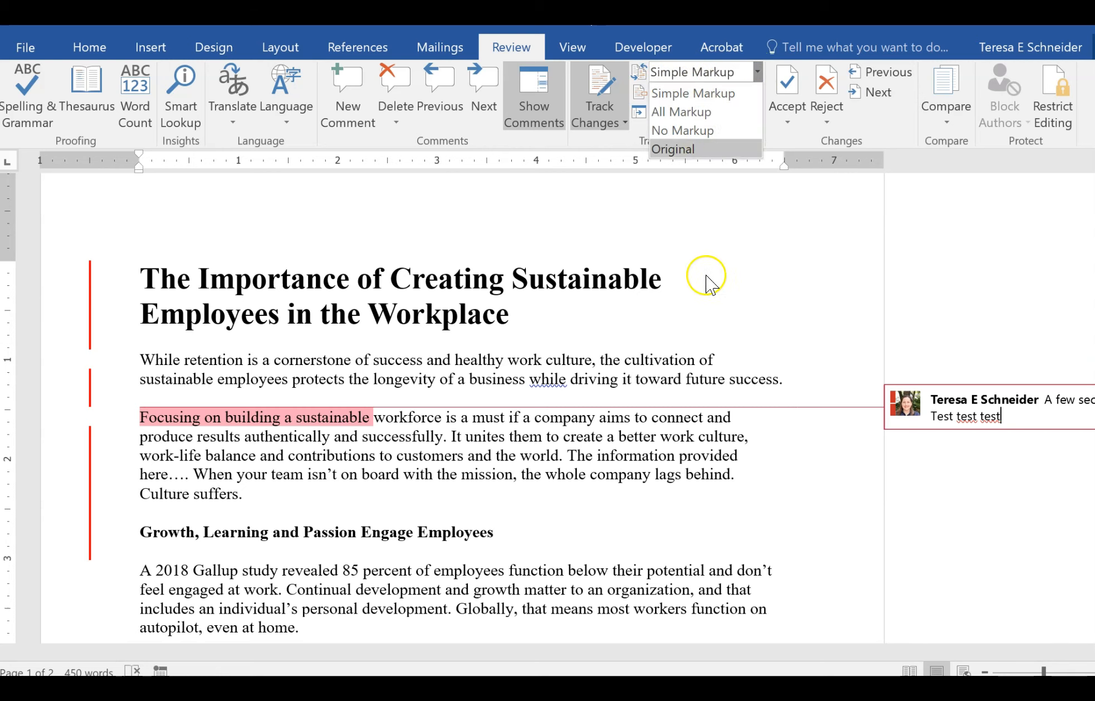
{"action": "left_click", "coordinate": [692, 337]}
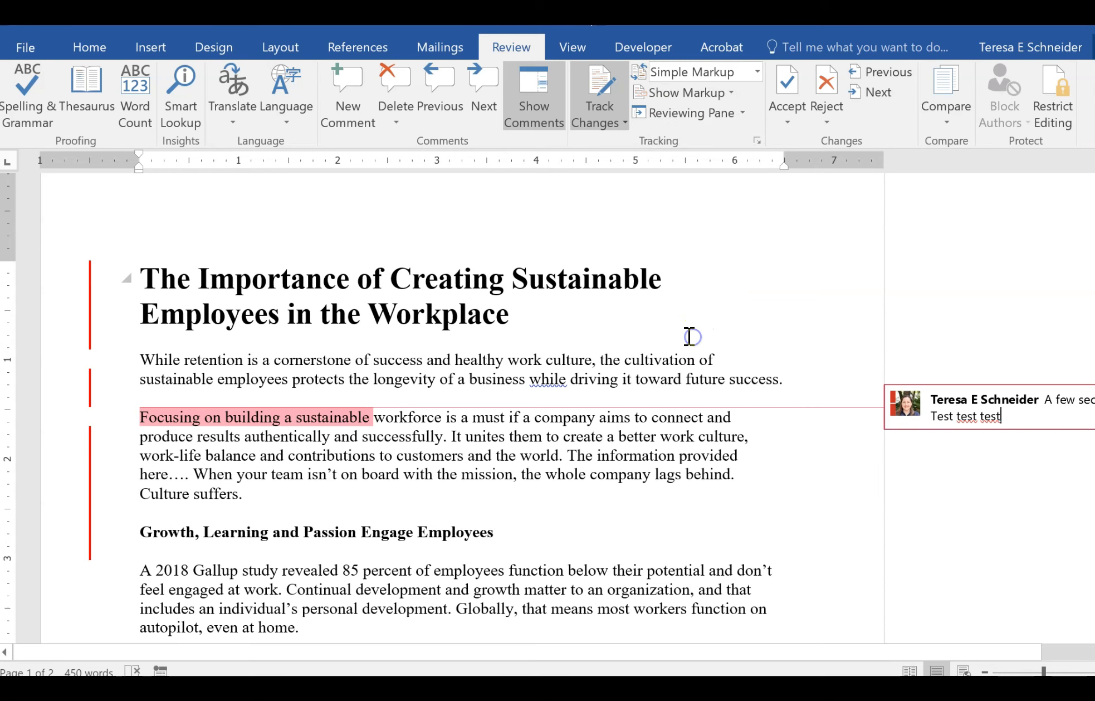
{"action": "left_click", "coordinate": [91, 320]}
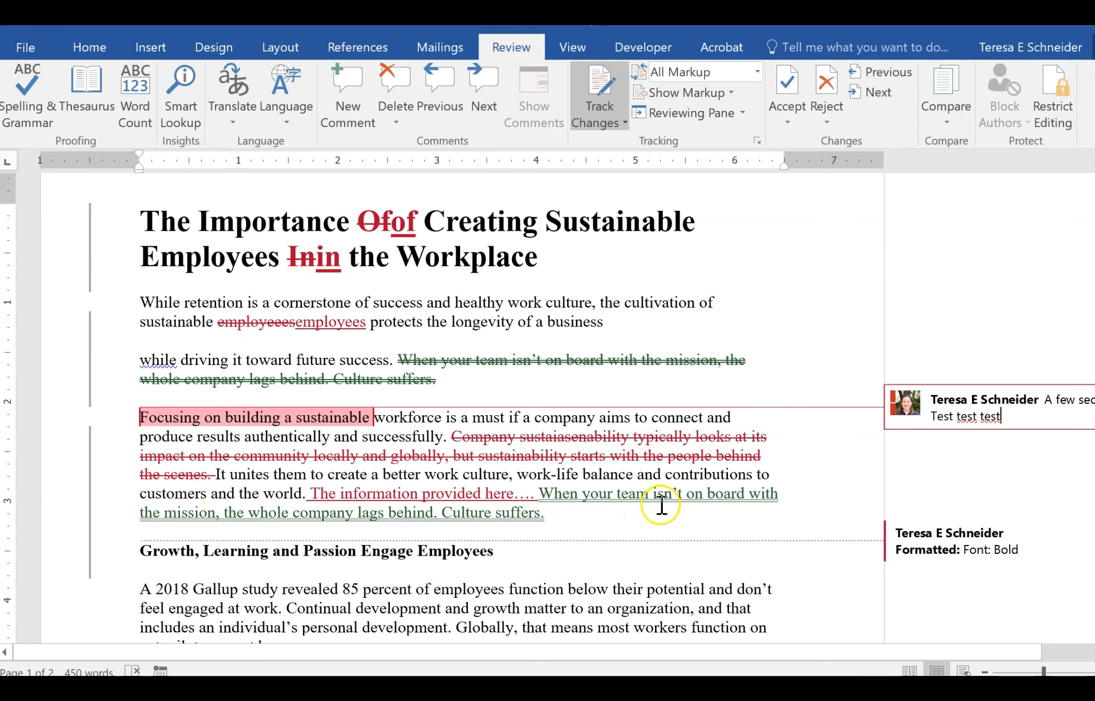
- Accept the tracked deletion of the sentence beginning "Company sustaiasenability typically looks at" in the "Focusing on building" paragraph
{"action": "scroll", "coordinate": [661, 503], "scroll_direction": "up", "scroll_amount": 1}
{"action": "scroll", "coordinate": [697, 484], "scroll_direction": "down", "scroll_amount": 1}
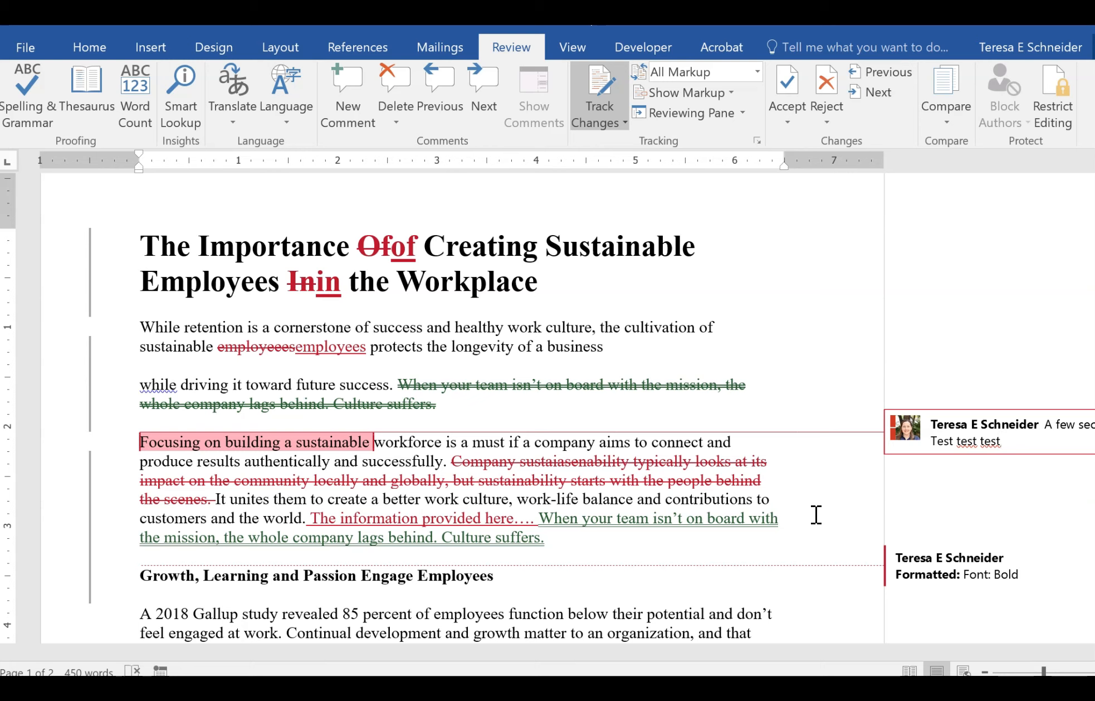
{"action": "left_click", "coordinate": [567, 480]}
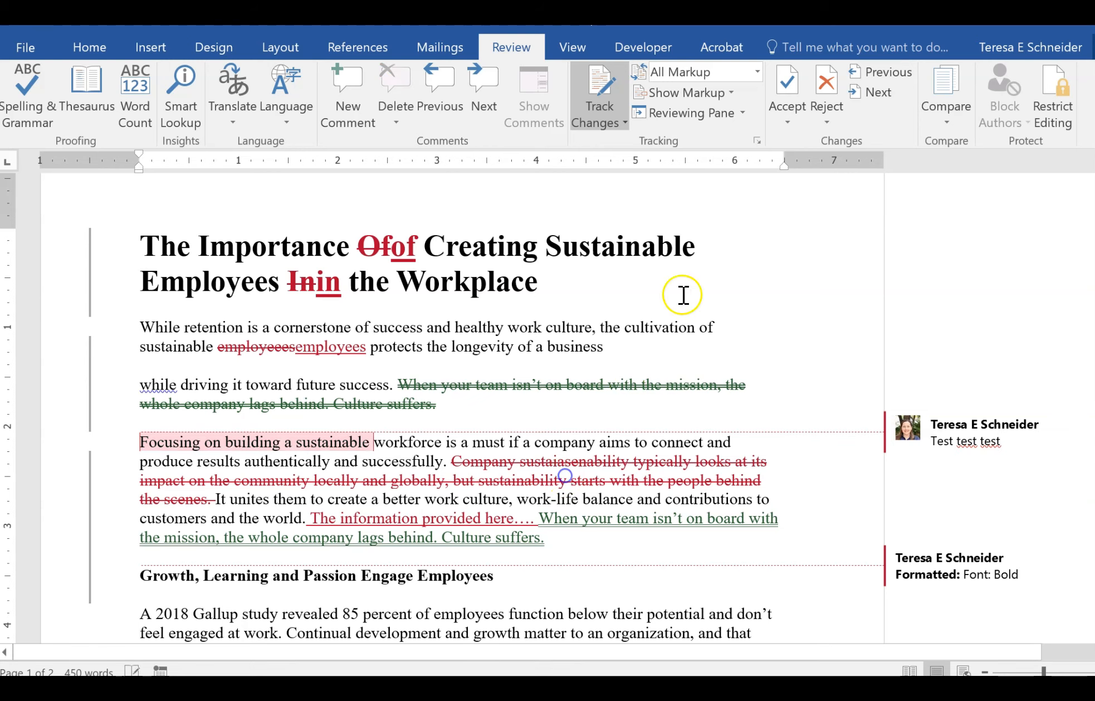
{"action": "left_click", "coordinate": [787, 120]}
{"action": "left_click", "coordinate": [838, 144]}
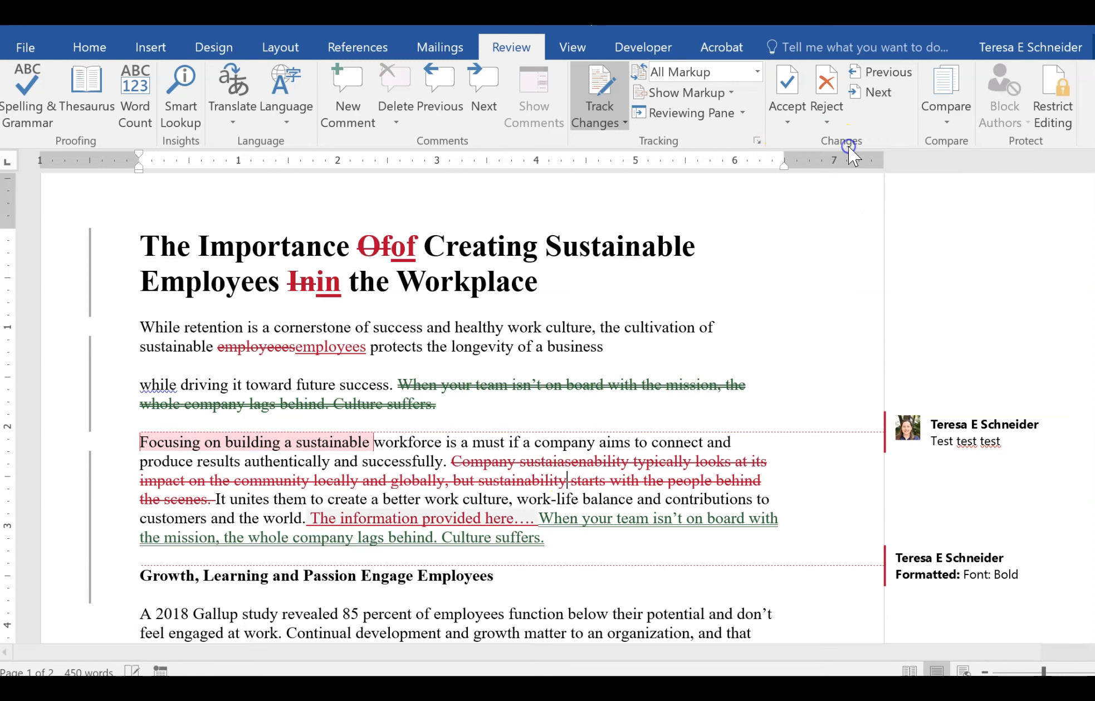
{"action": "left_click", "coordinate": [667, 521]}
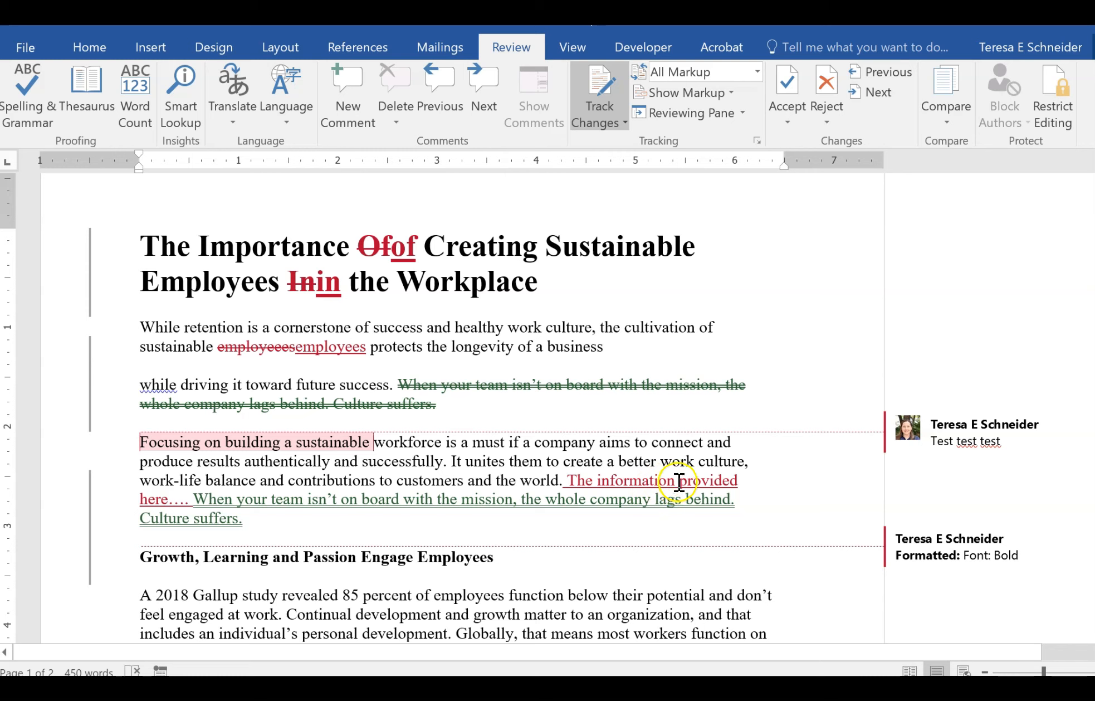
{"action": "mouse_move", "coordinate": [715, 481]}
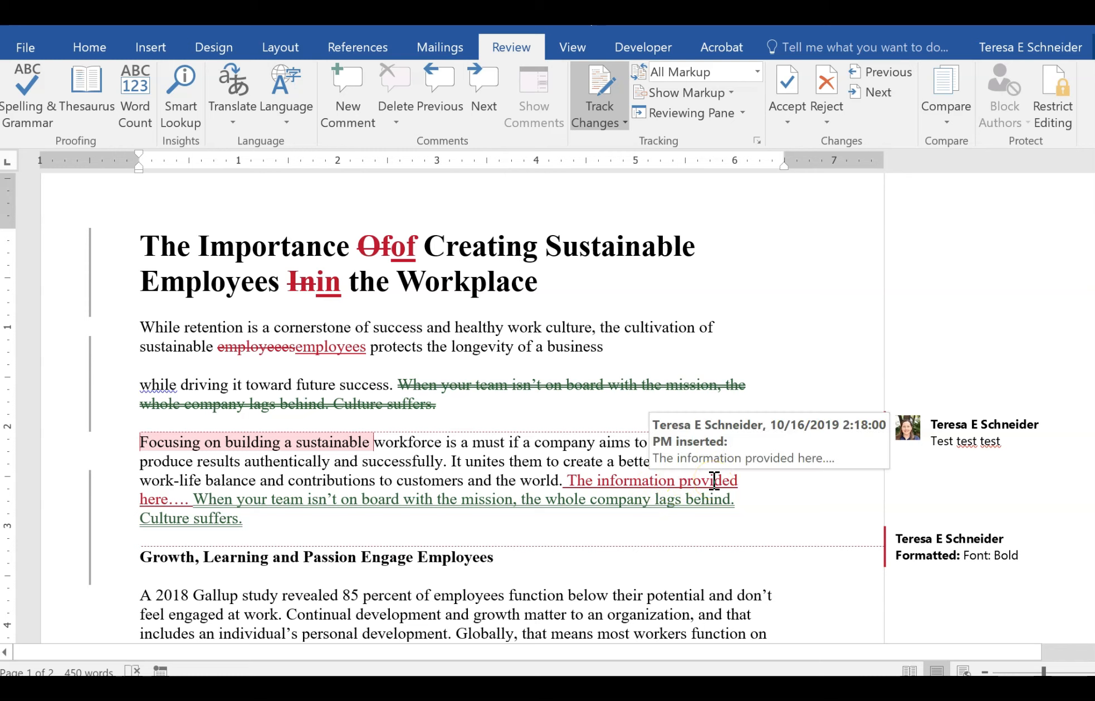